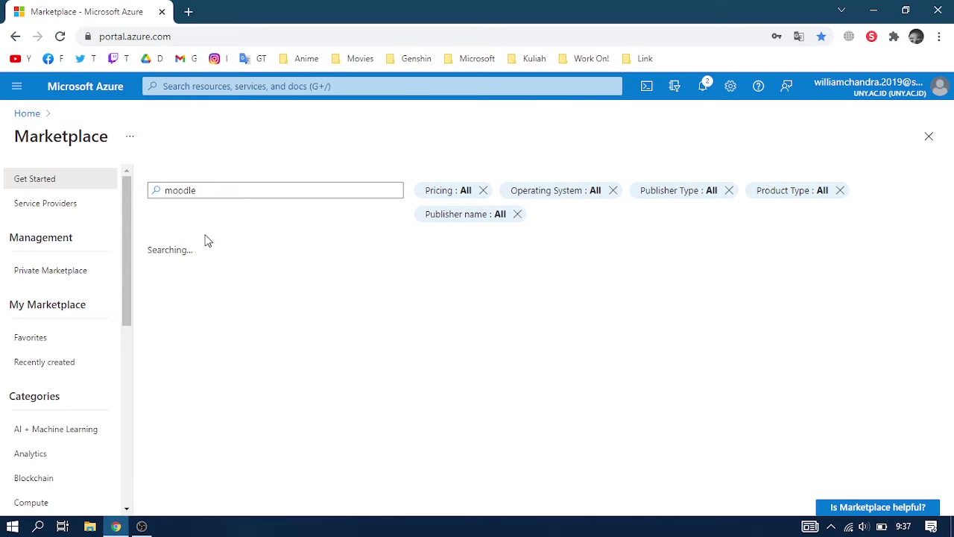
Open the Bitnami LMS powered by Moodle offer and start creating a virtual machine from it.
scroll(240, 283, "down", 1)
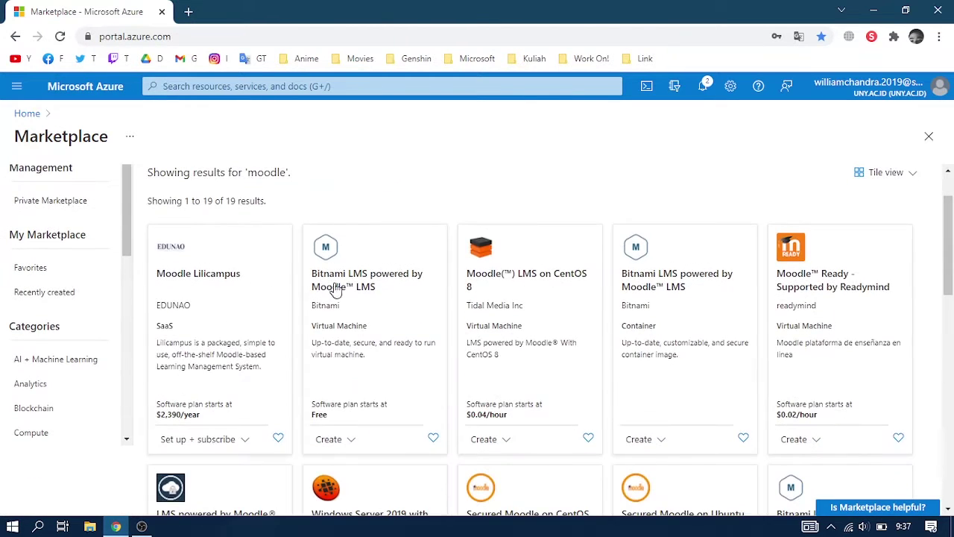
left_click(373, 352)
left_click(126, 274)
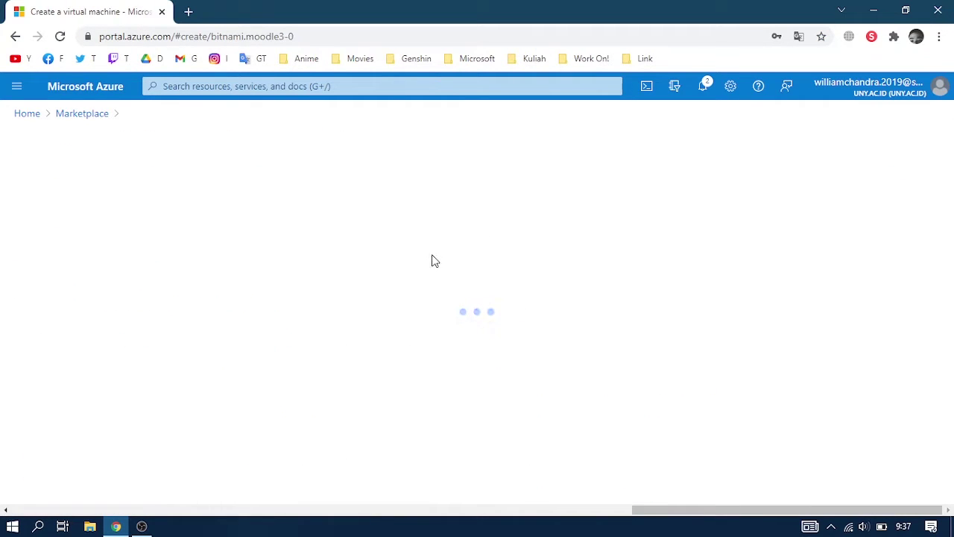
Put the VM in the MBTest resource group and name it MBVM.
scroll(285, 308, "down", 2)
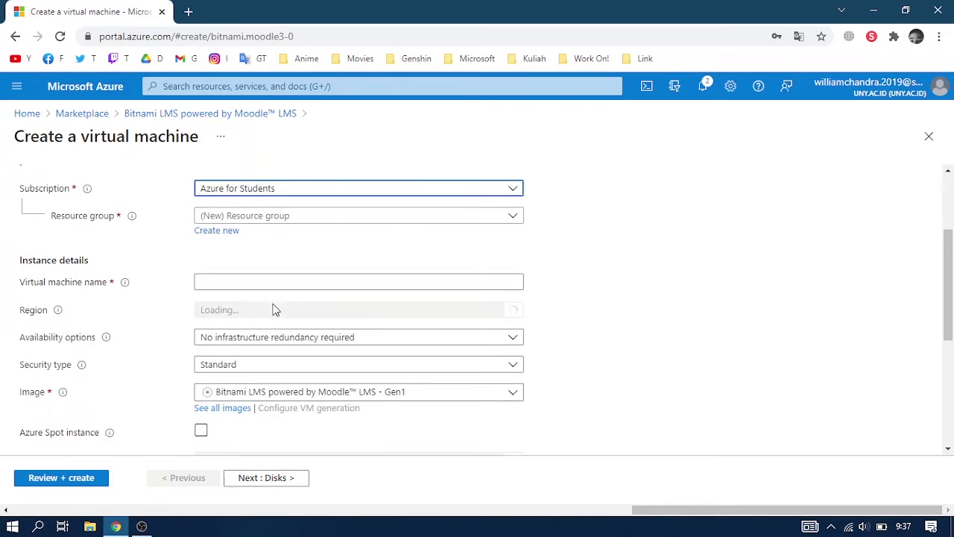
left_click(288, 216)
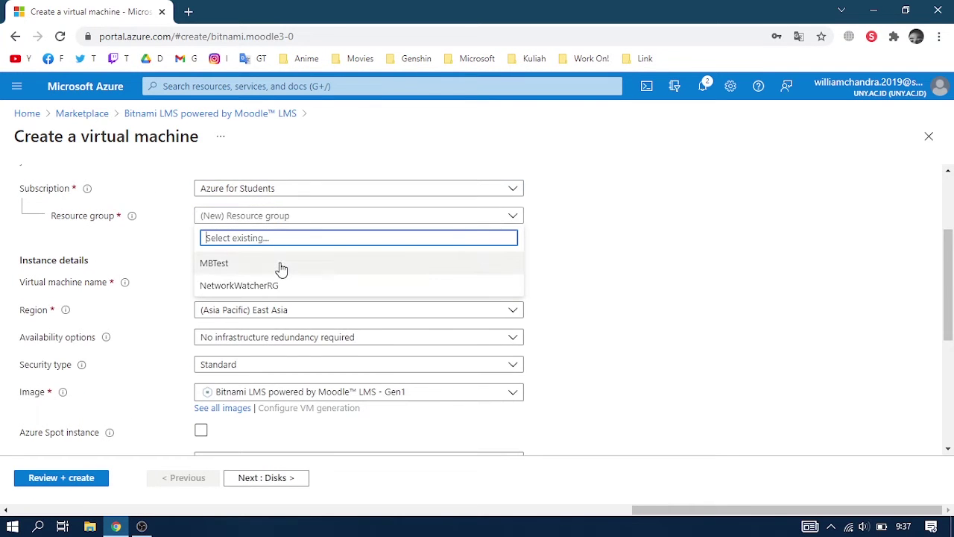
left_click(277, 264)
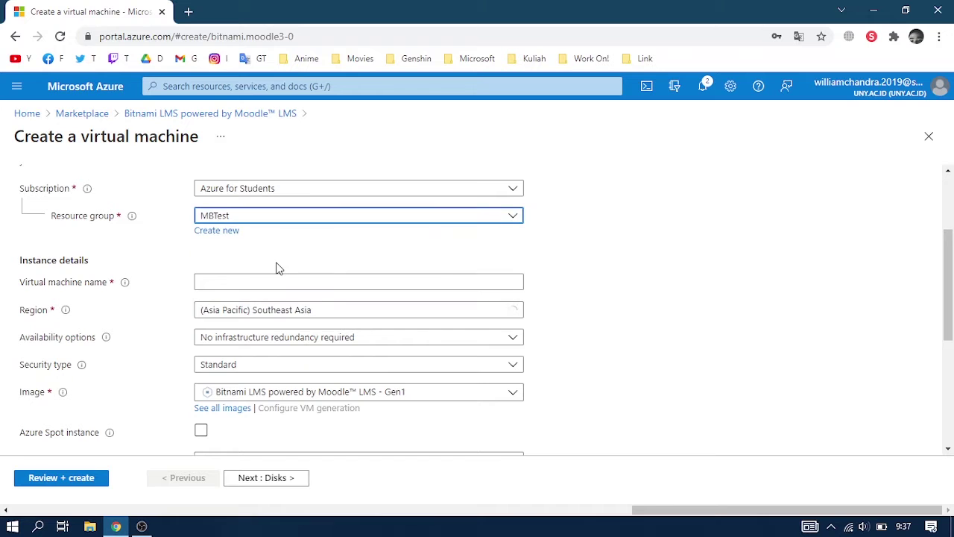
left_click(264, 281)
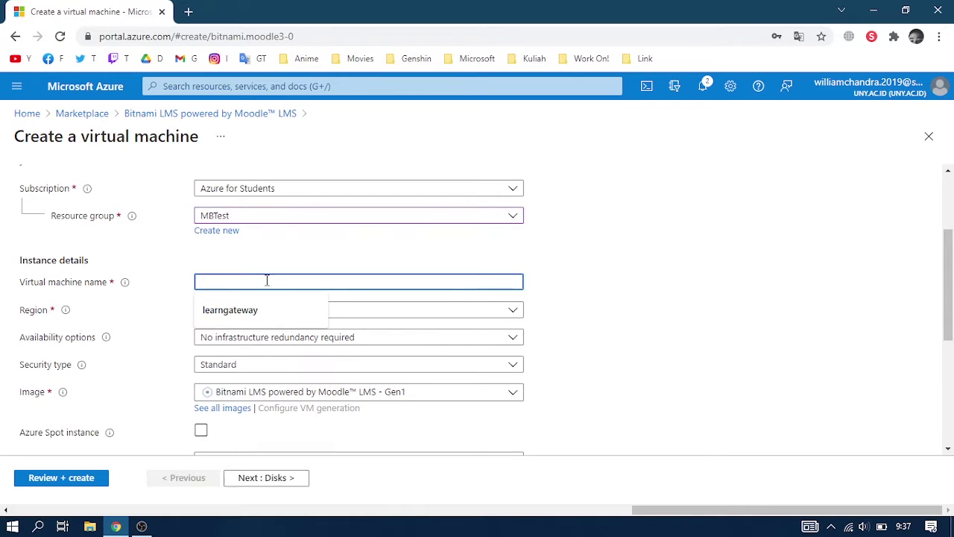
type("MBVM")
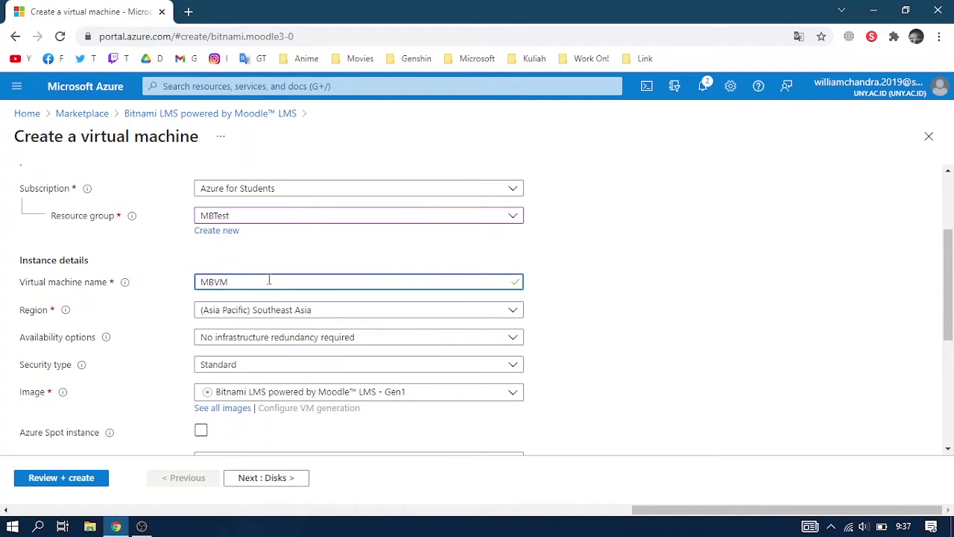
scroll(269, 281, "down", 2)
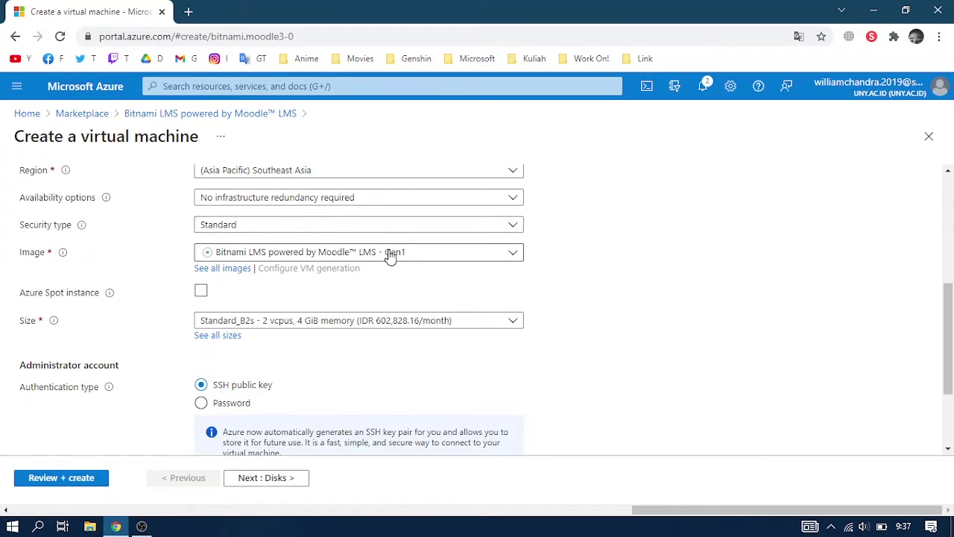
scroll(239, 330, "down", 1)
Switch the admin account to password authentication and enter a username, password and matching confirmation.
left_click(223, 334)
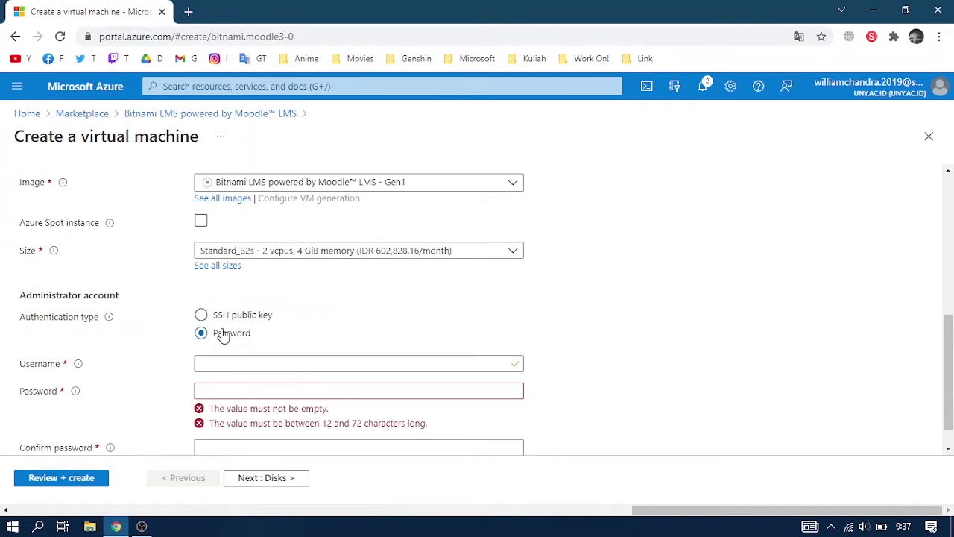
scroll(223, 335, "down", 1)
left_click(221, 331)
type("AD")
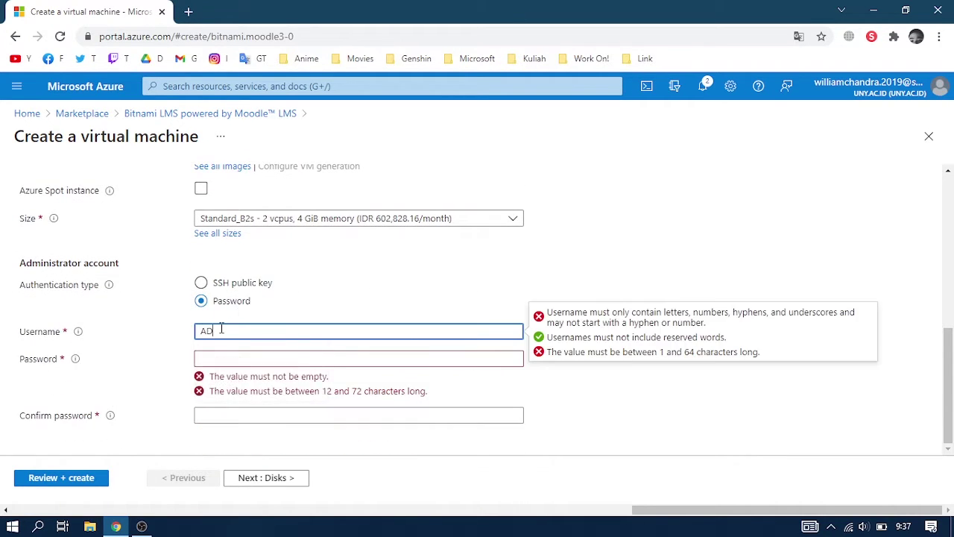
type("minmb")
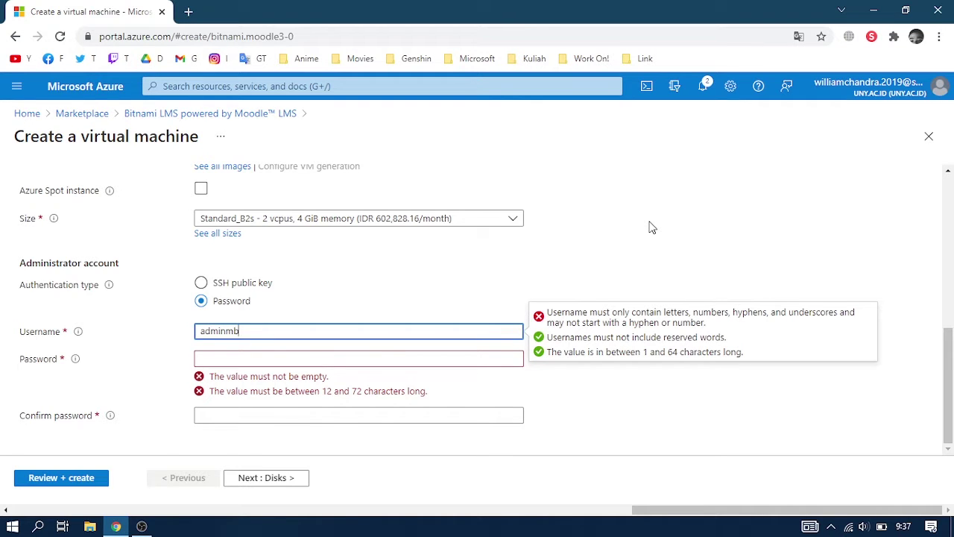
key("Tab")
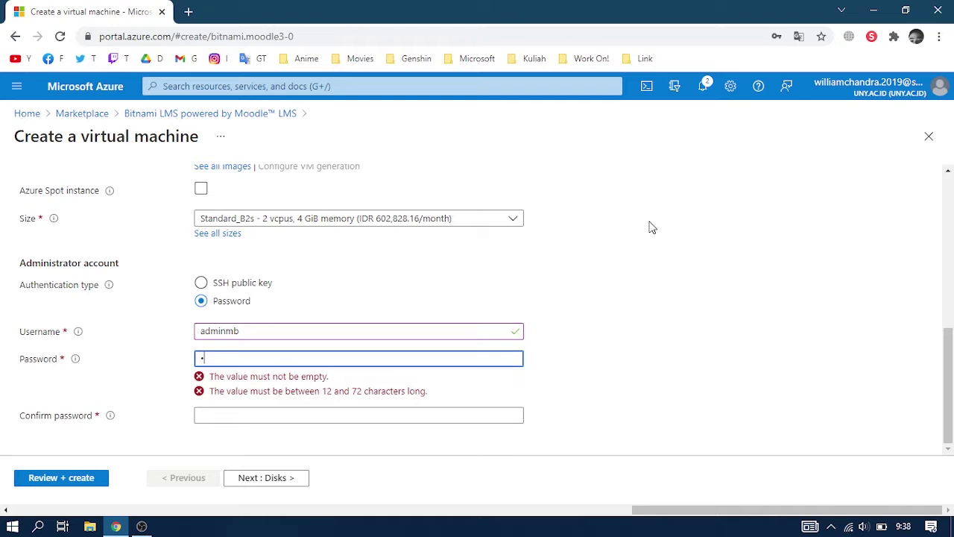
type("12")
key("Tab")
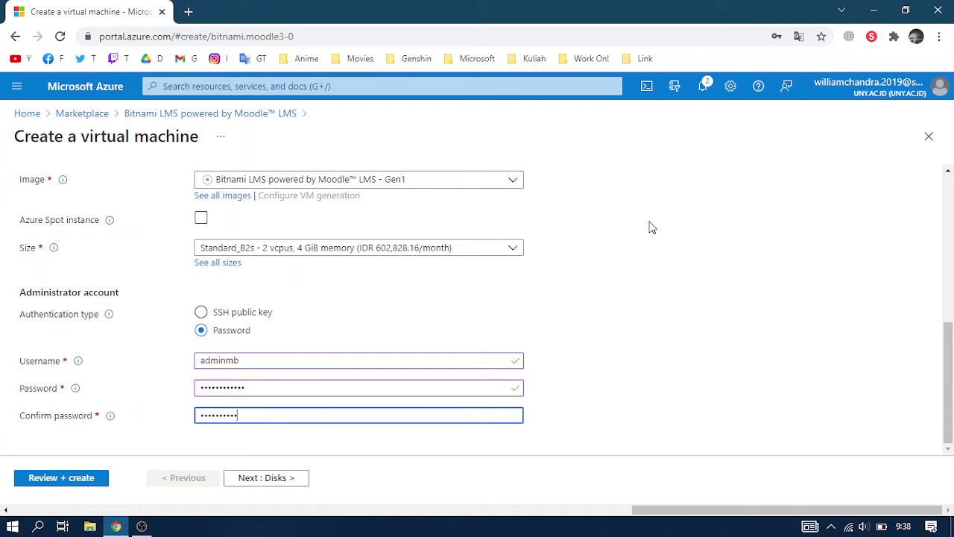
scroll(508, 380, "up", 6)
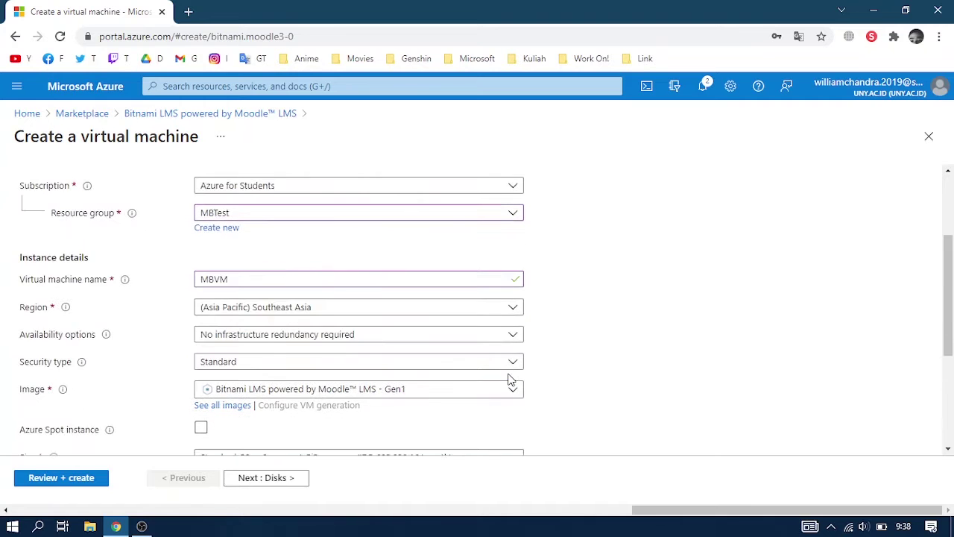
Advance through the Disks and Networking pages to Management, keeping the defaults.
scroll(507, 379, "down", 1)
left_click(278, 481)
scroll(720, 350, "down", 2)
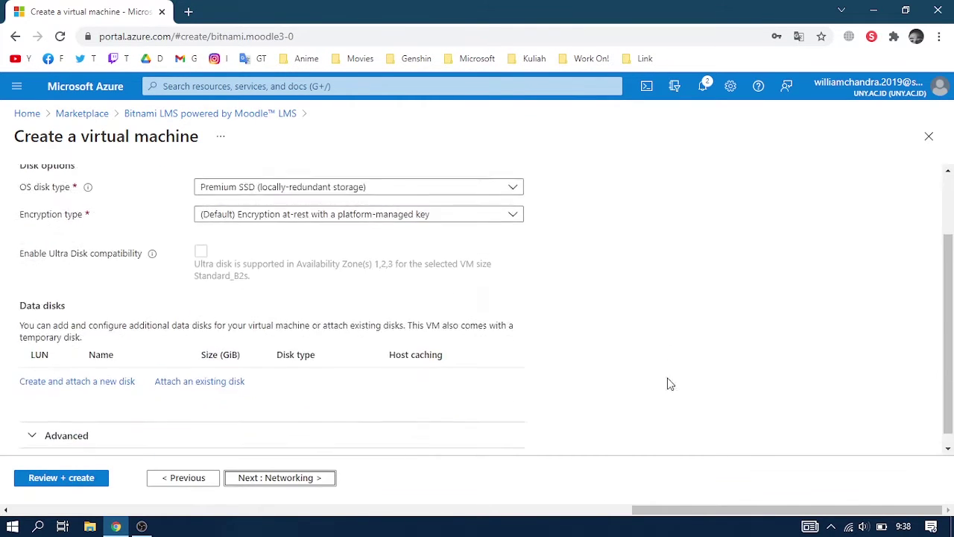
scroll(581, 408, "up", 2)
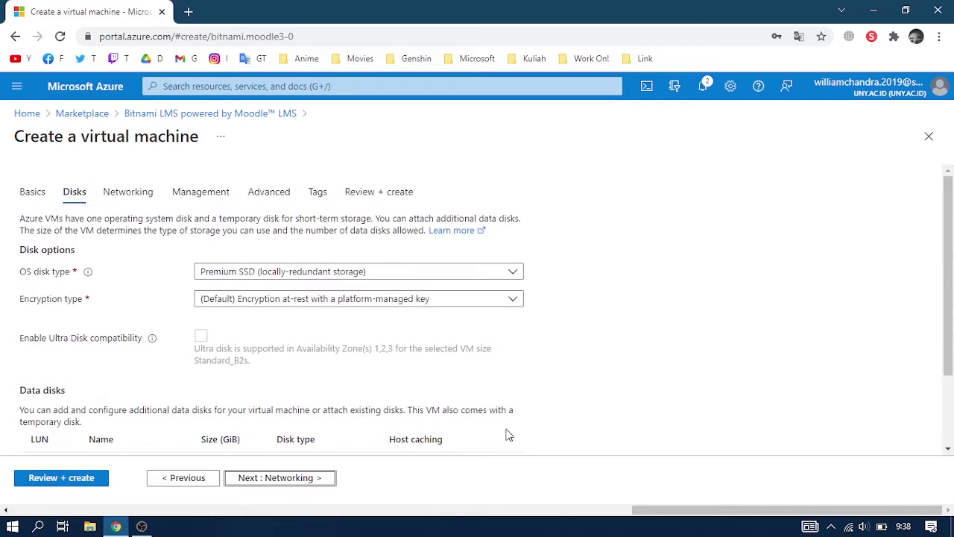
left_click(288, 486)
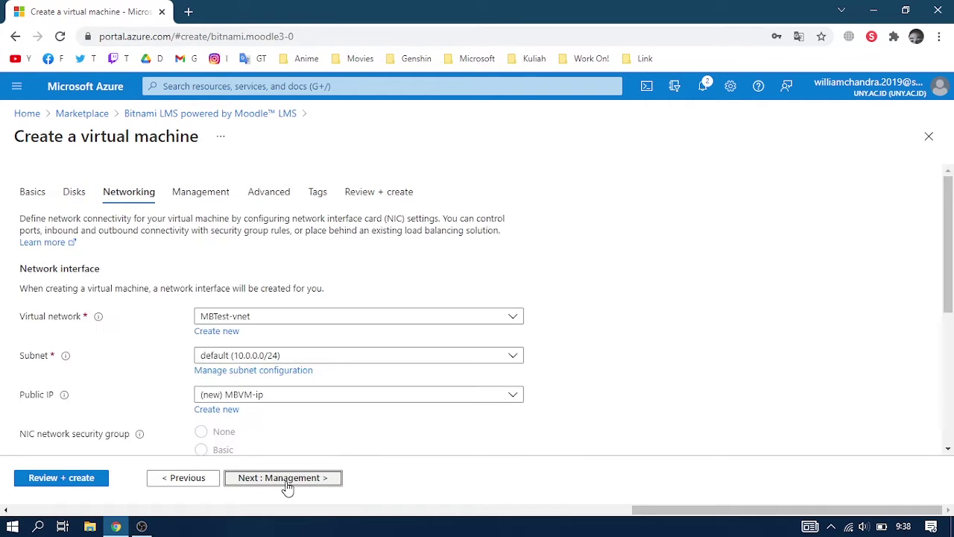
left_click(287, 486)
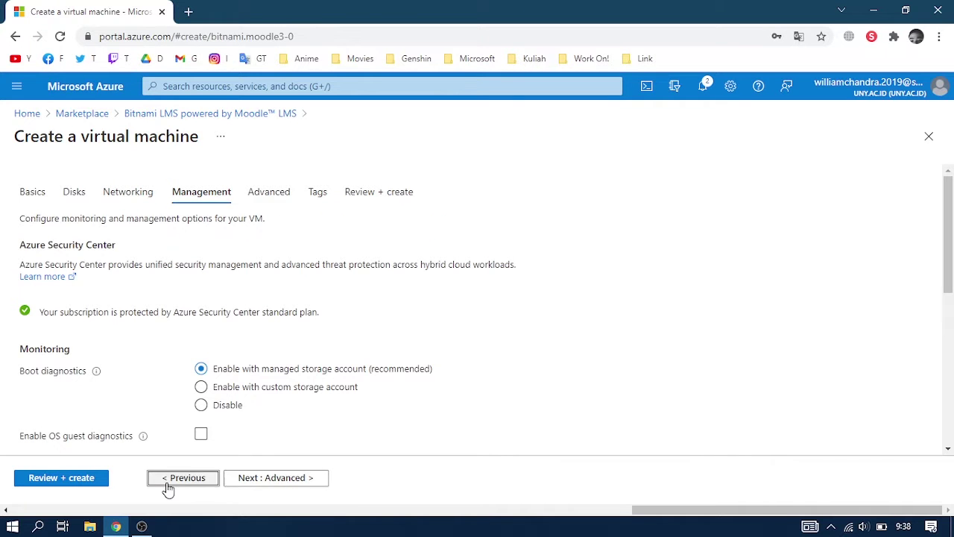
Recheck the Networking page, then continue through Management and Advanced to Tags.
left_click(197, 483)
scroll(652, 405, "down", 2)
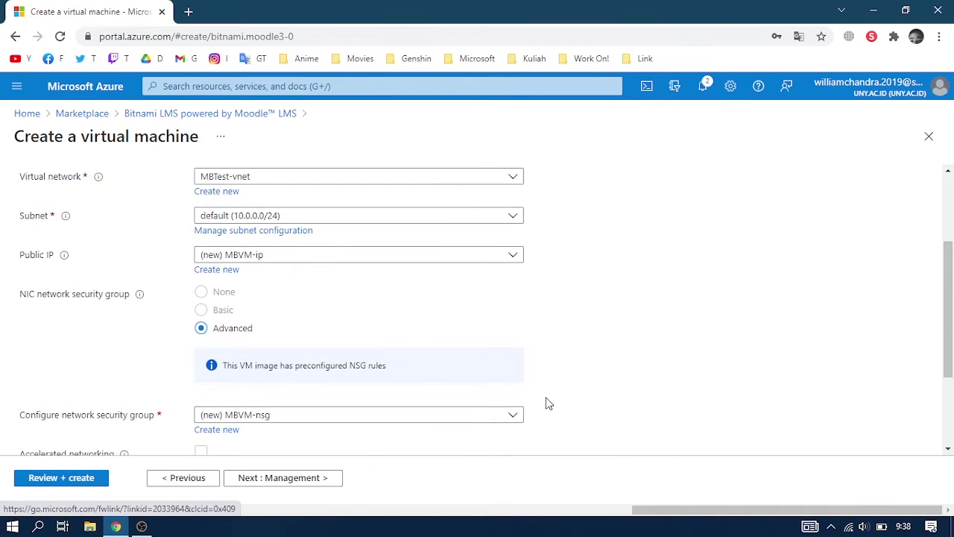
scroll(548, 403, "down", 2)
left_click(283, 486)
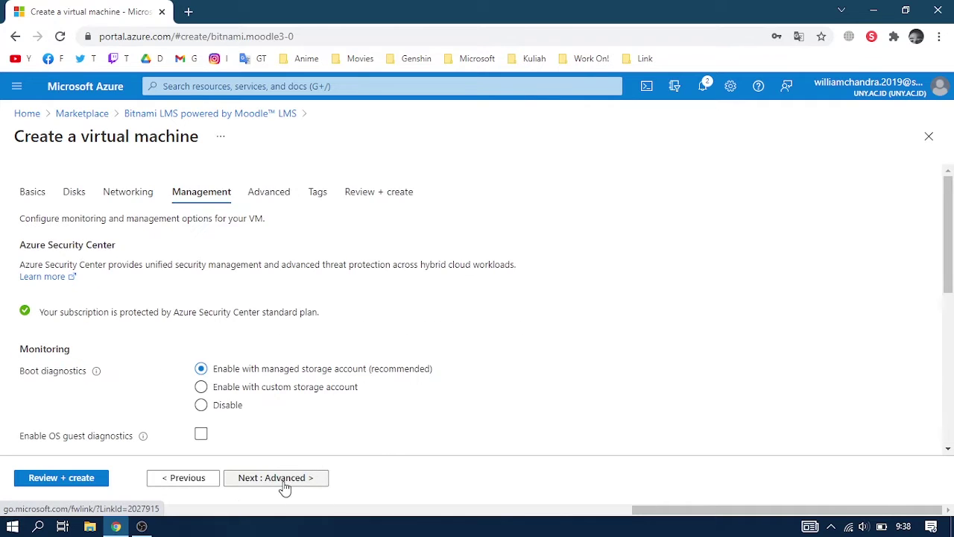
left_click(286, 482)
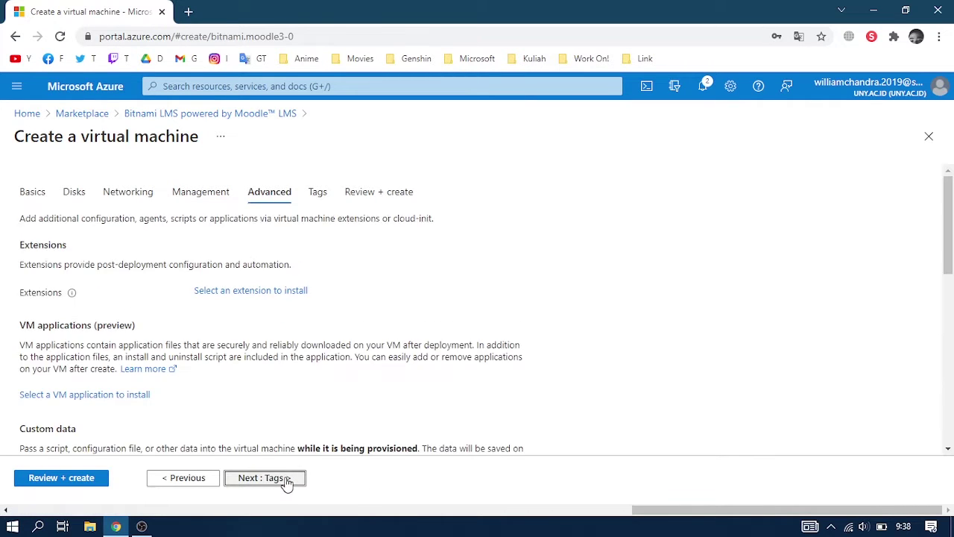
left_click(286, 481)
Review the Moodle VM configuration and create it, deploying to resource group MBTest.
left_click(286, 481)
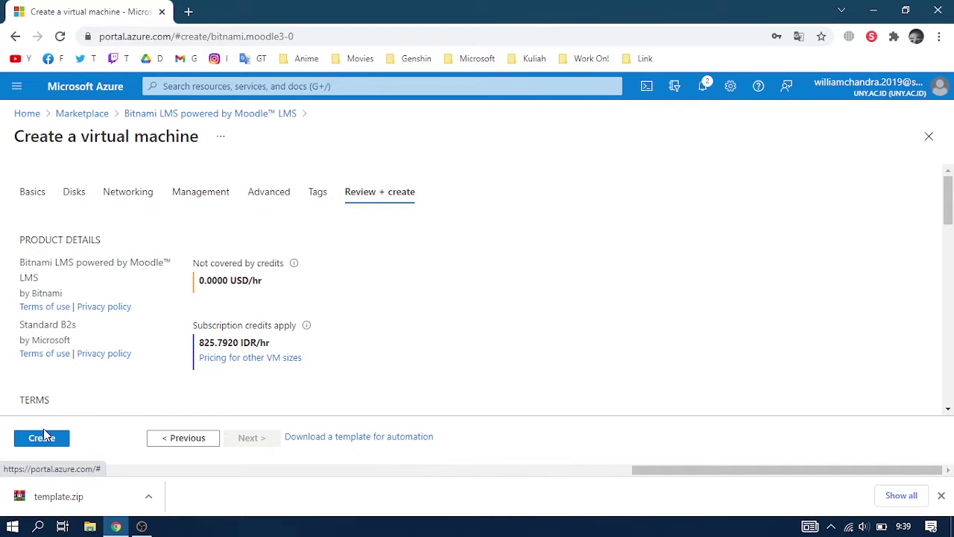
left_click(45, 437)
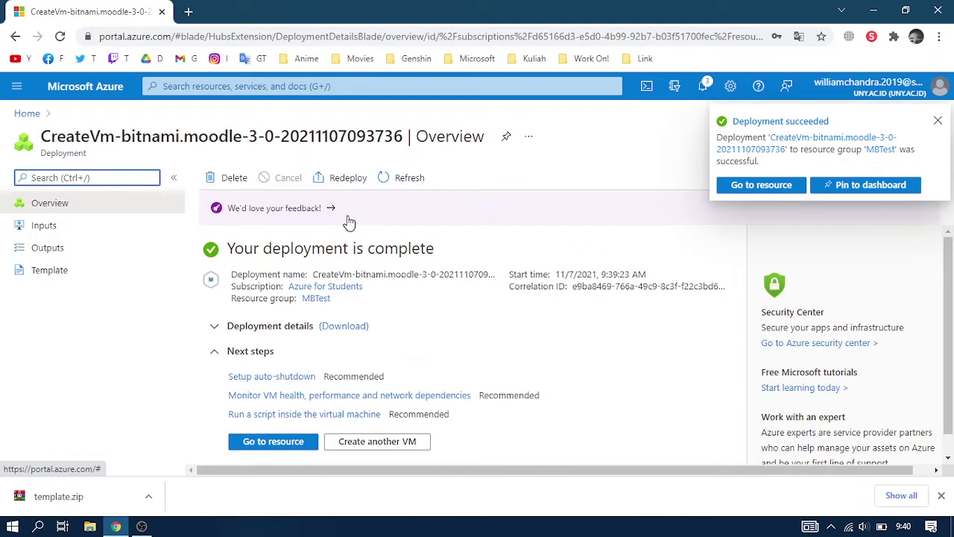
Open the MBVM machine, then its unconfigured MBVM-ip public IP DNS settings.
left_click(275, 443)
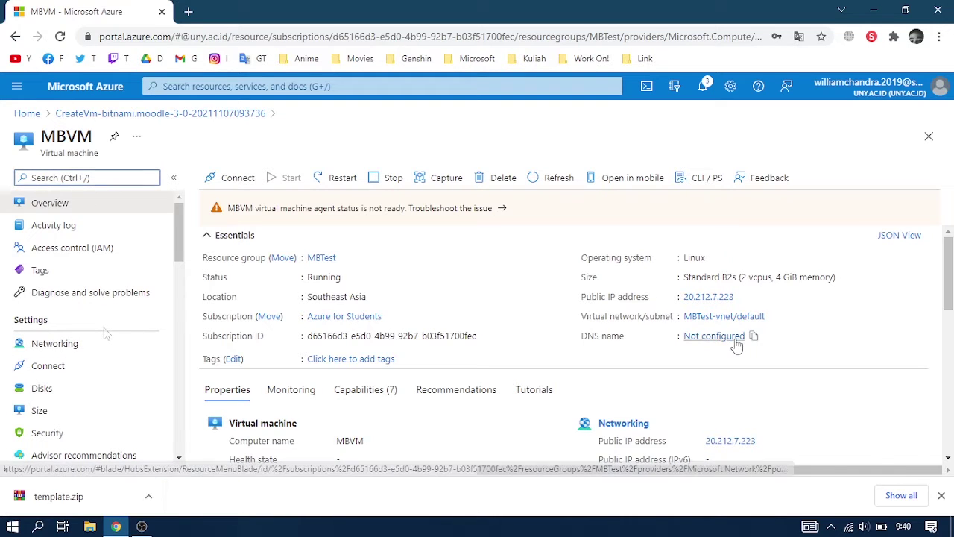
left_click(712, 343)
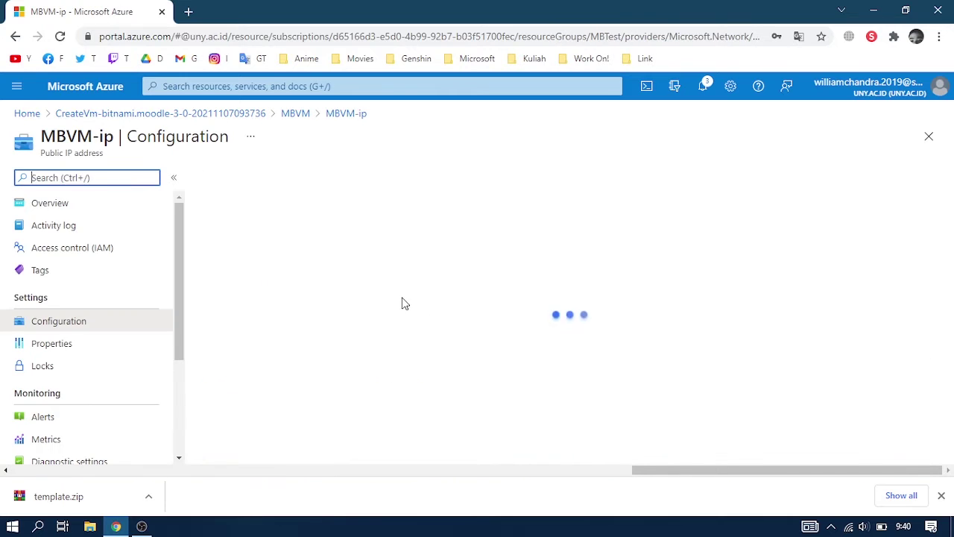
Set the MBVM-ip DNS name label to maribelajar and save it.
left_click(303, 352)
type("maribelajar")
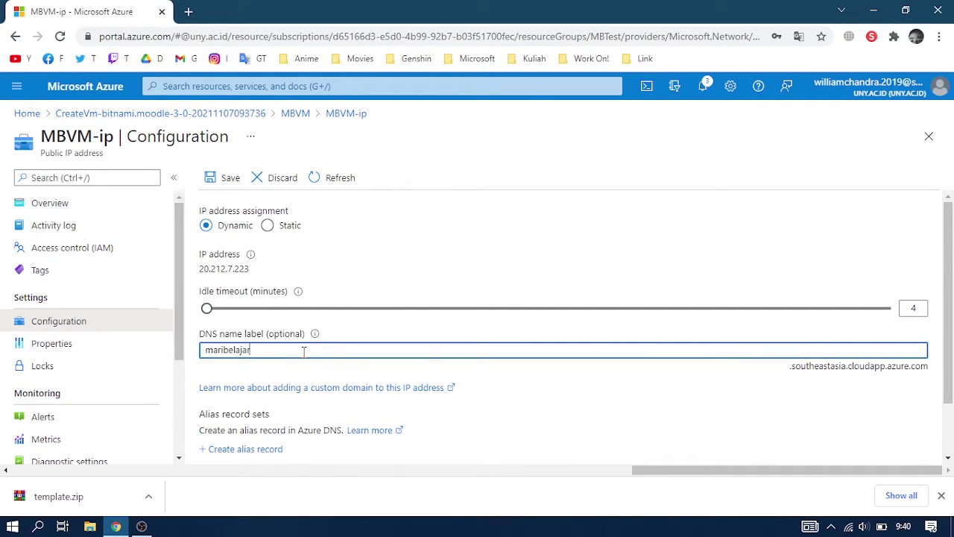
left_click(207, 178)
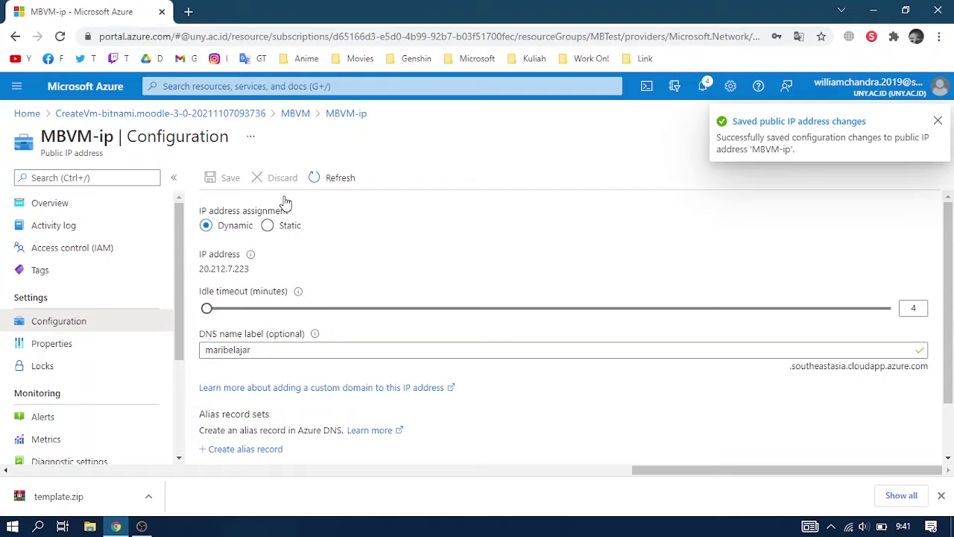
scroll(64, 395, "down", 1)
scroll(67, 400, "up", 1)
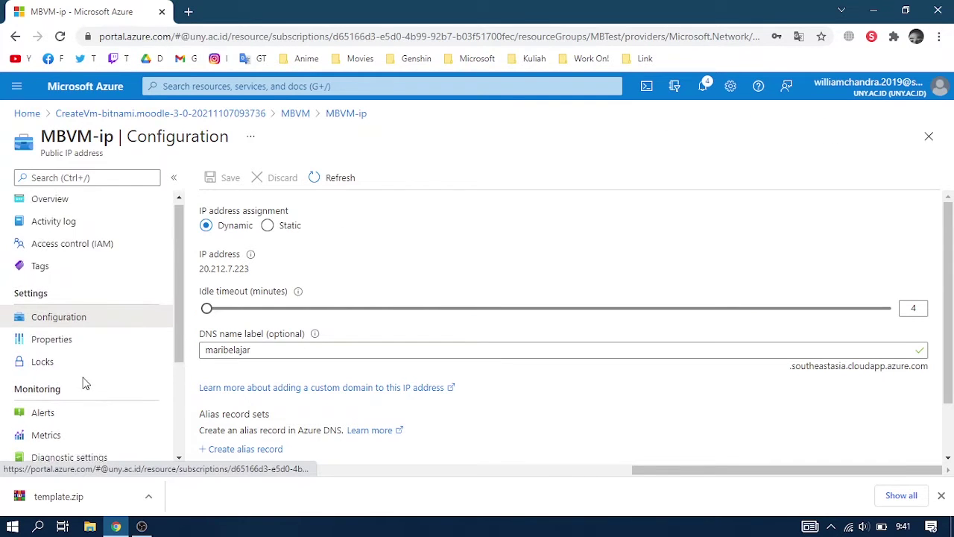
left_click(294, 114)
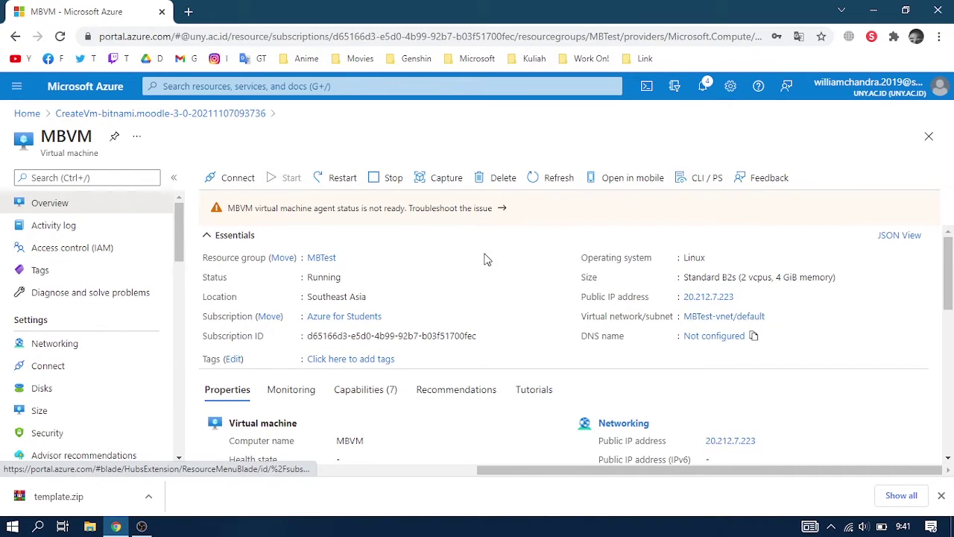
Refresh the MBVM overview and load maribelajar.southeastasia.cloudapp.azure.com in a new tab.
left_click(537, 182)
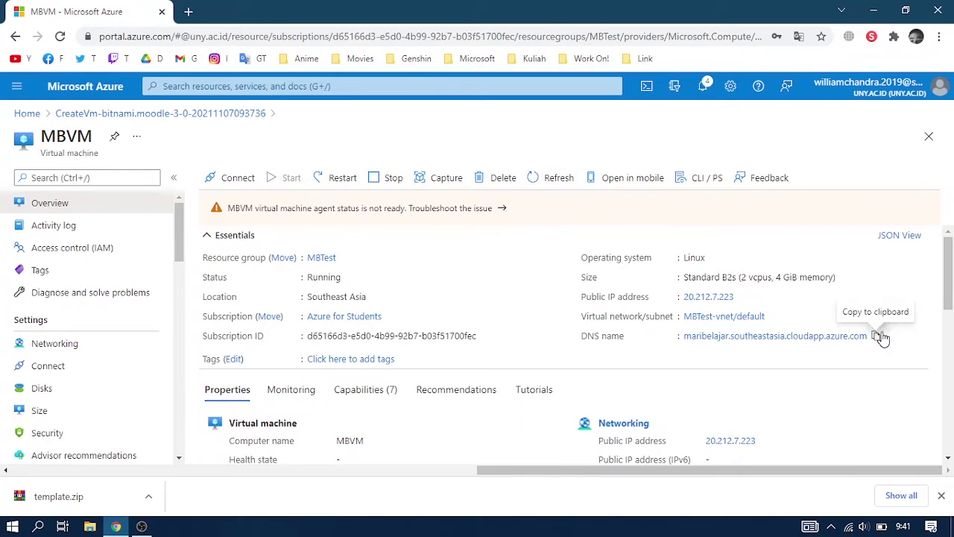
left_click(183, 10)
type("maribelajar.southeastasia.cloudapp.azure.com")
key("Return")
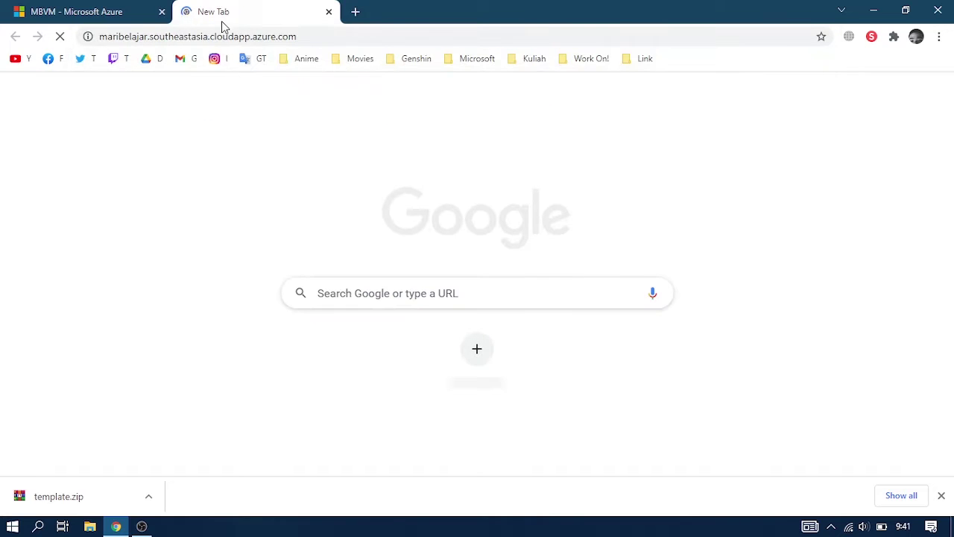
left_click(42, 12)
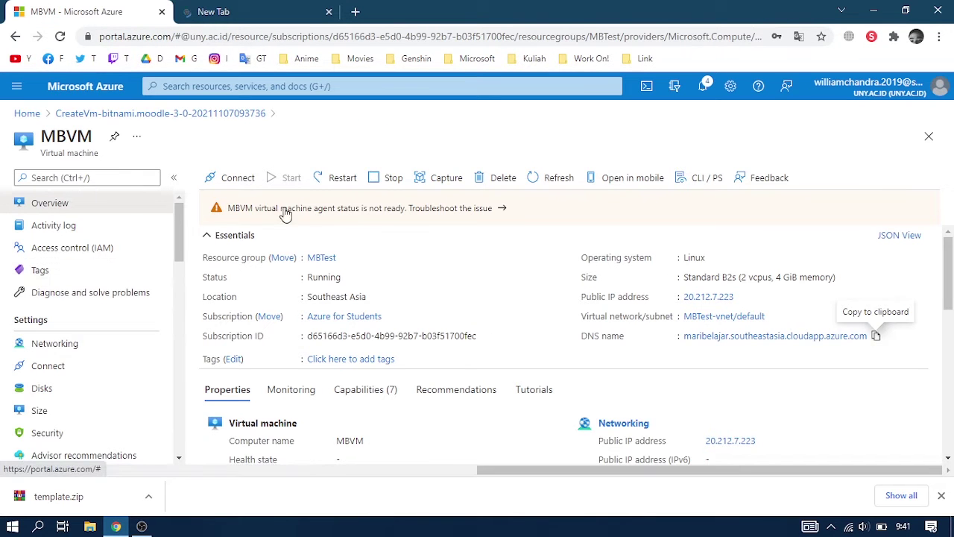
Open MBVM's boot diagnostics serial log in its own tab.
scroll(118, 313, "down", 10)
scroll(114, 356, "down", 6)
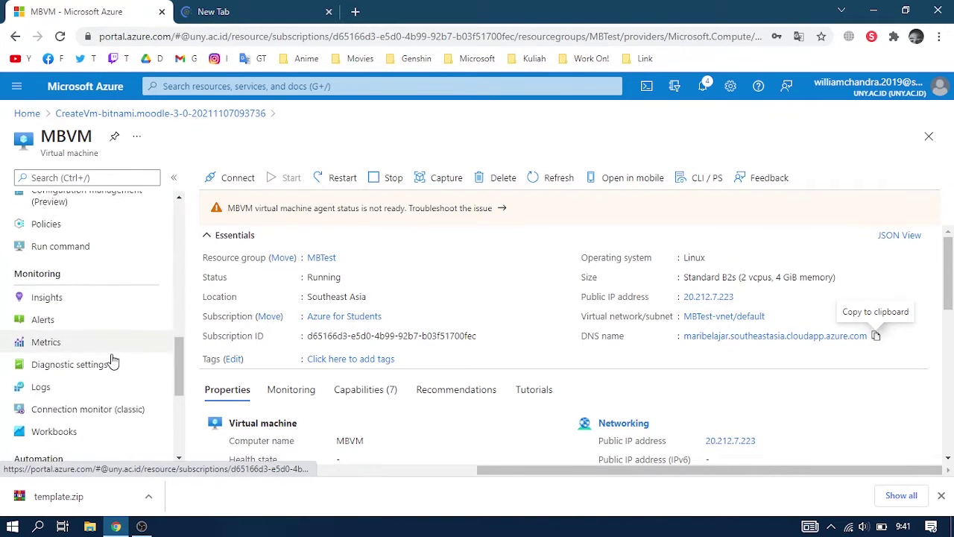
left_click(116, 314)
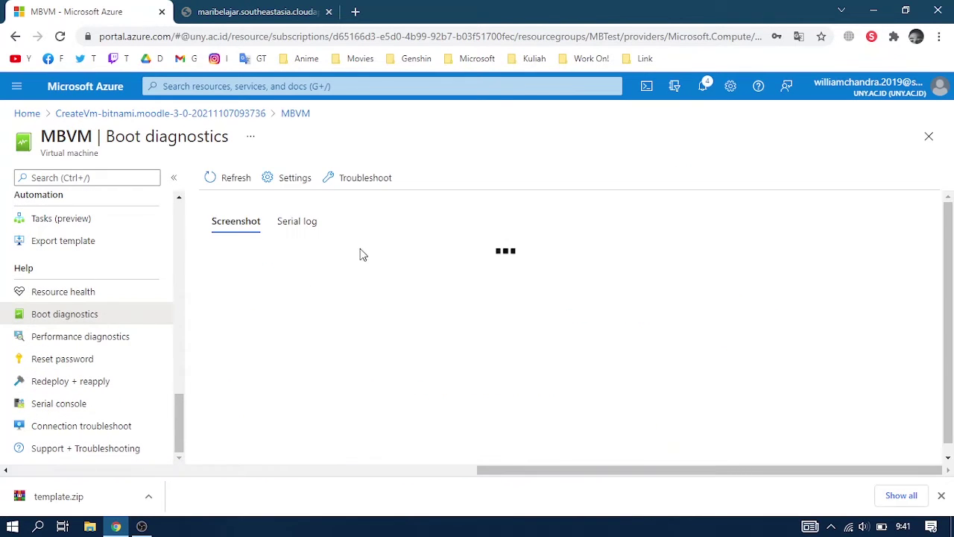
left_click(308, 225)
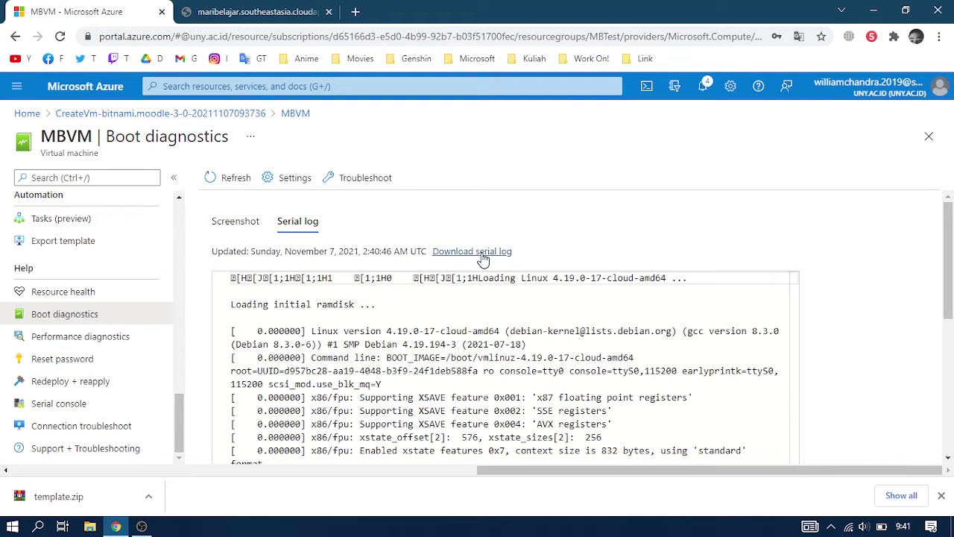
left_click(484, 254)
left_click(414, 15)
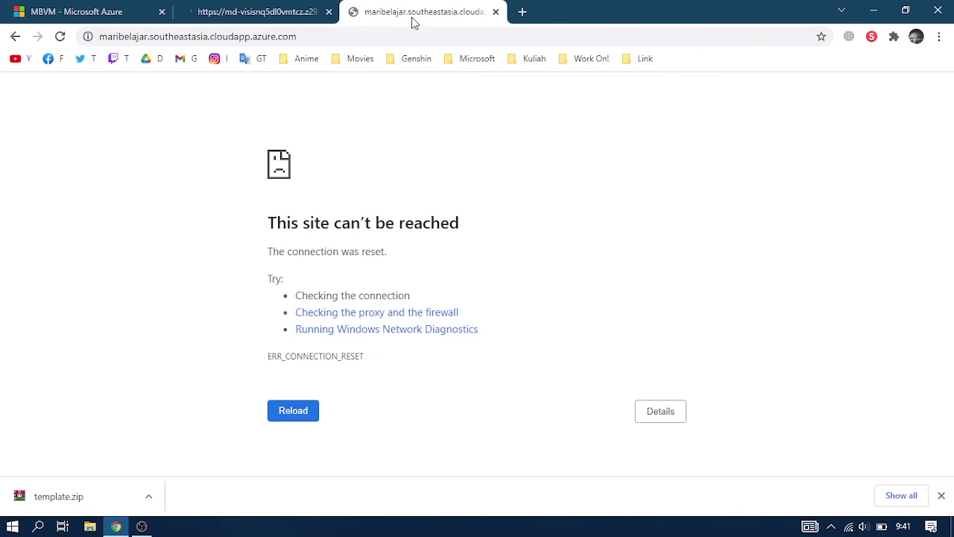
Log in to Moodle as 'user' with the default password copied from the serial log.
left_click(256, 17)
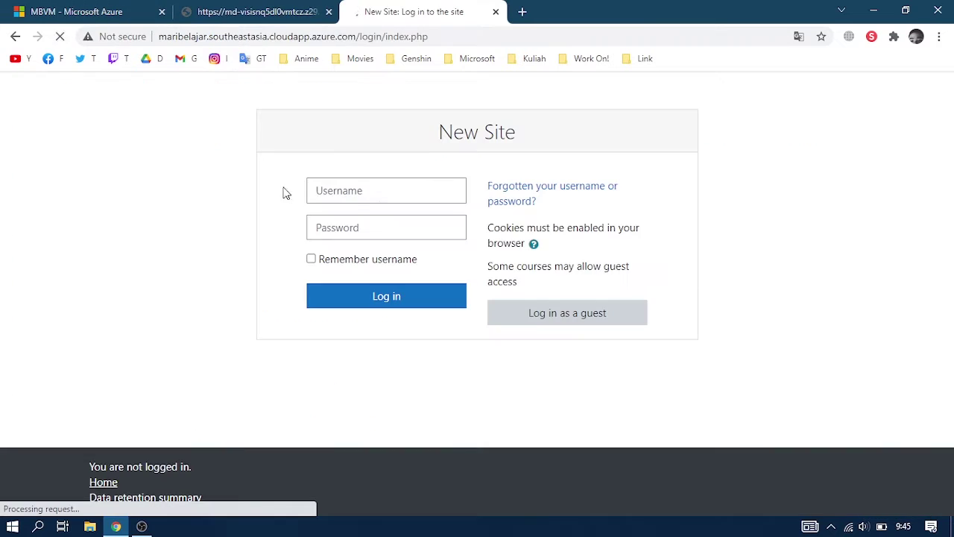
left_click(343, 191)
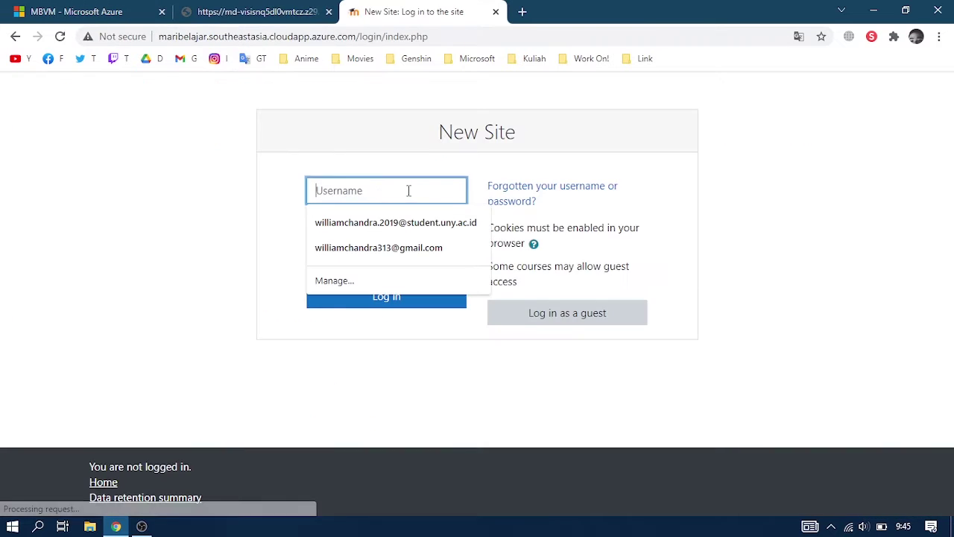
type("user")
left_click(257, 14)
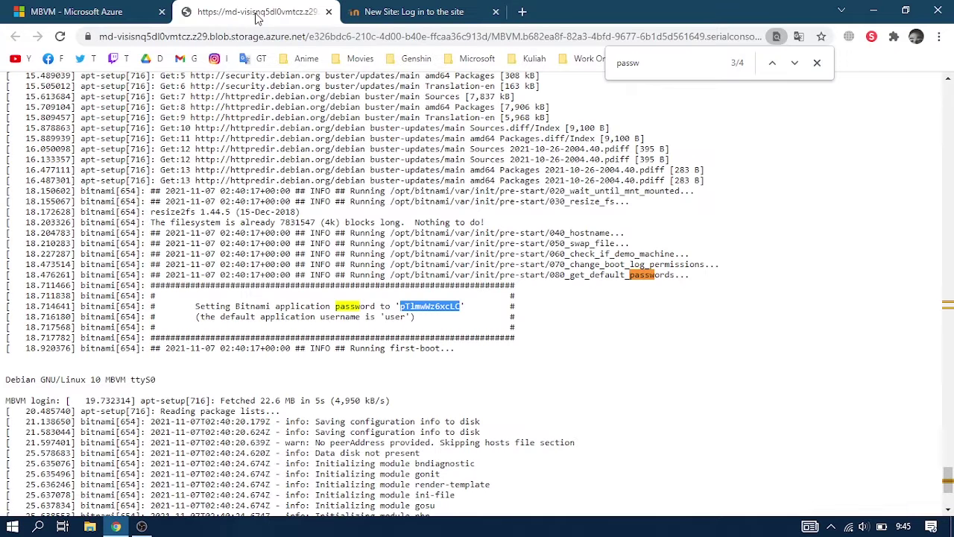
left_click(418, 13)
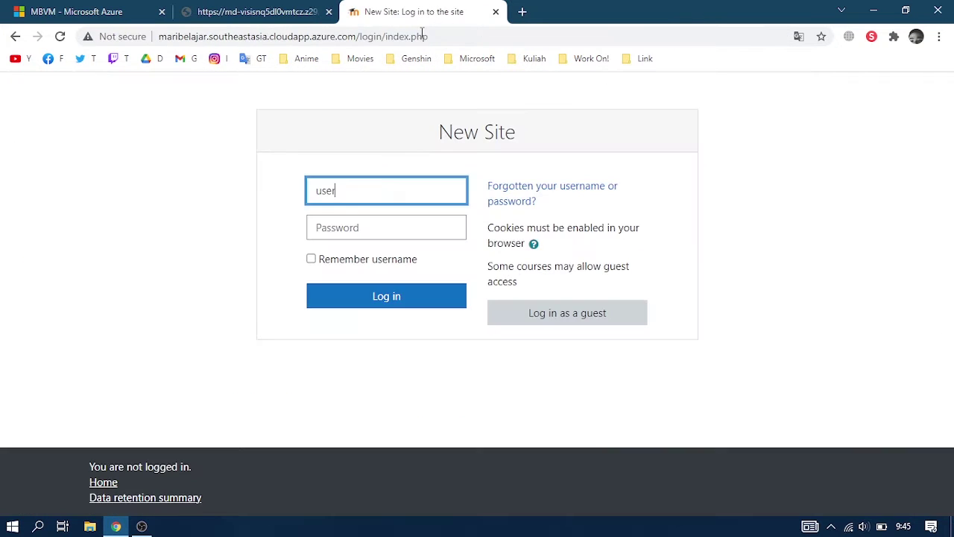
left_click(372, 226)
key("ctrl+v")
left_click(365, 304)
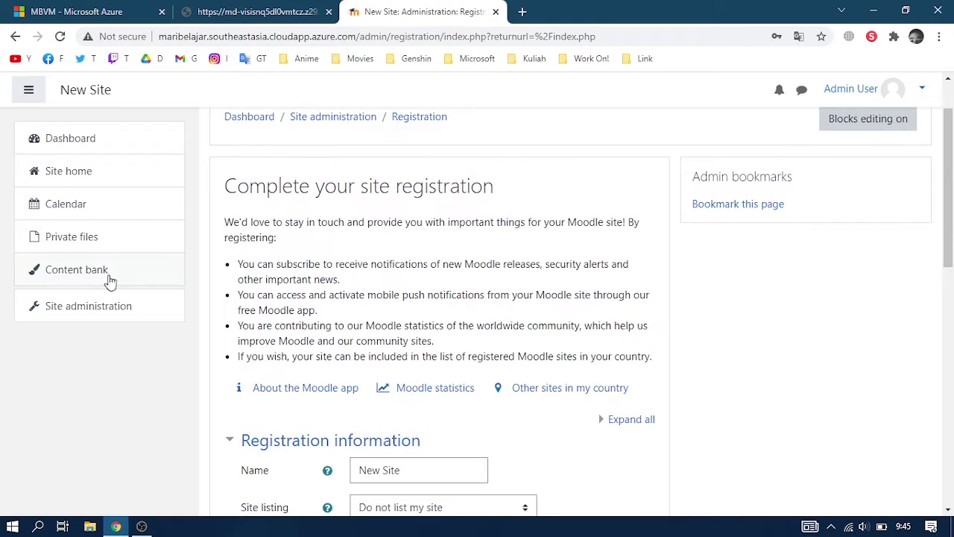
Rename the site from New Site to Mari Belajar and list it with its name and link.
scroll(64, 313, "down", 4)
scroll(403, 322, "up", 1)
left_click(403, 332)
scroll(612, 267, "down", 2)
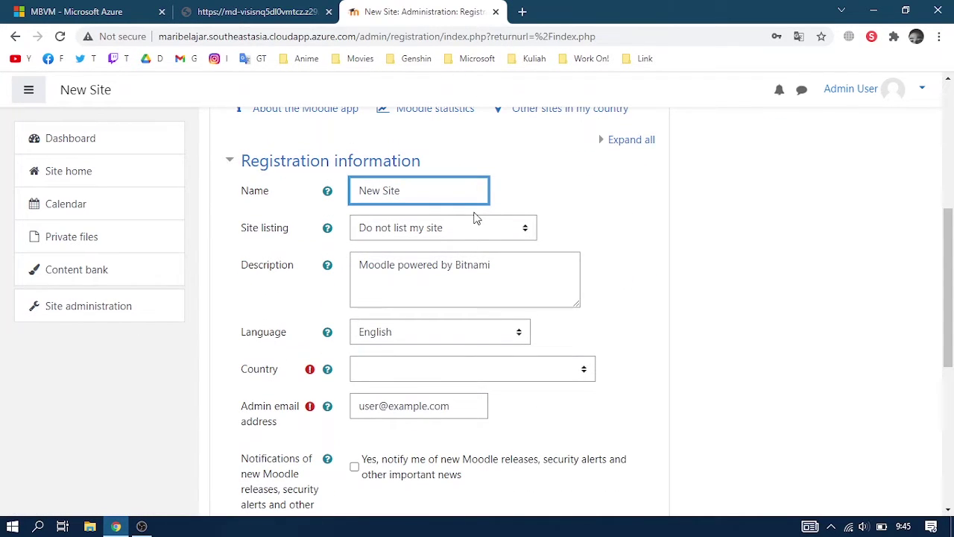
key("BackSpace")
key("BackSpace")
key("BackSpace")
key("BackSpace")
key("BackSpace")
key("BackSpace")
key("BackSpace")
key("BackSpace")
left_click(462, 233)
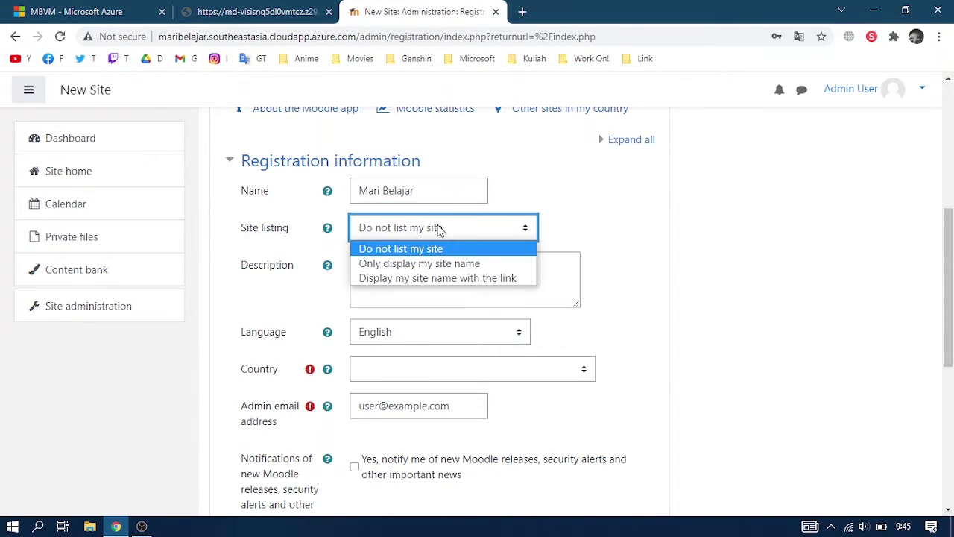
left_click(423, 279)
Complete the site description, accept the privacy agreement and submit the registration.
left_click(401, 286)
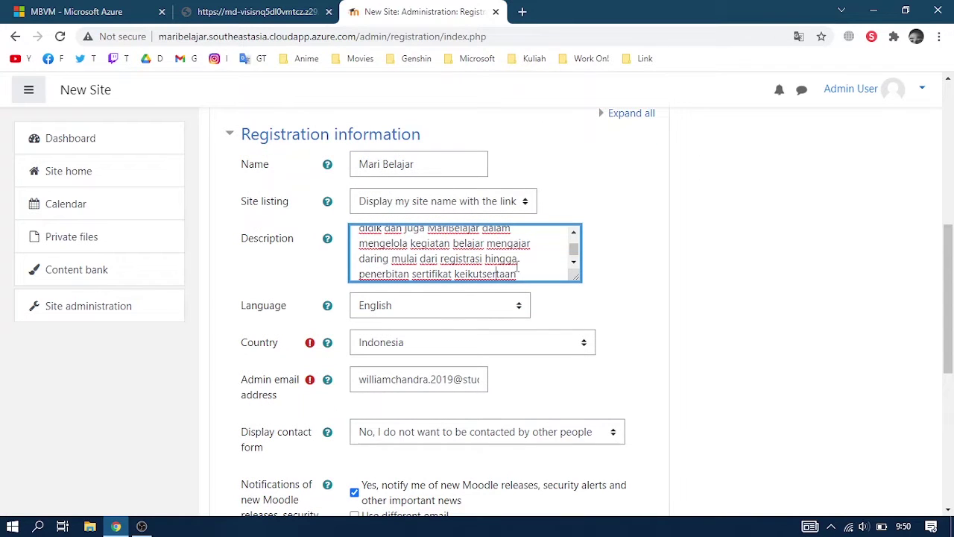
type("kegiatan.")
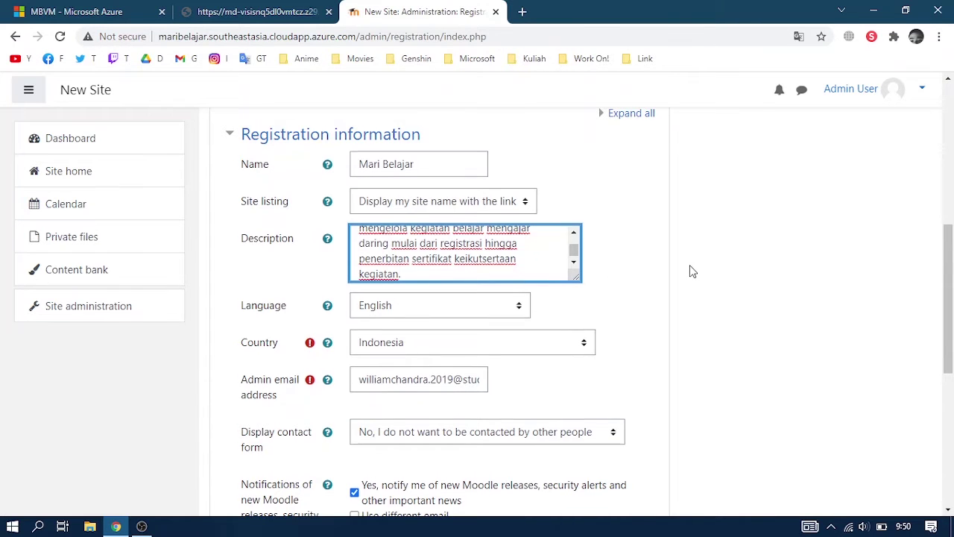
scroll(691, 271, "down", 1)
scroll(619, 258, "down", 4)
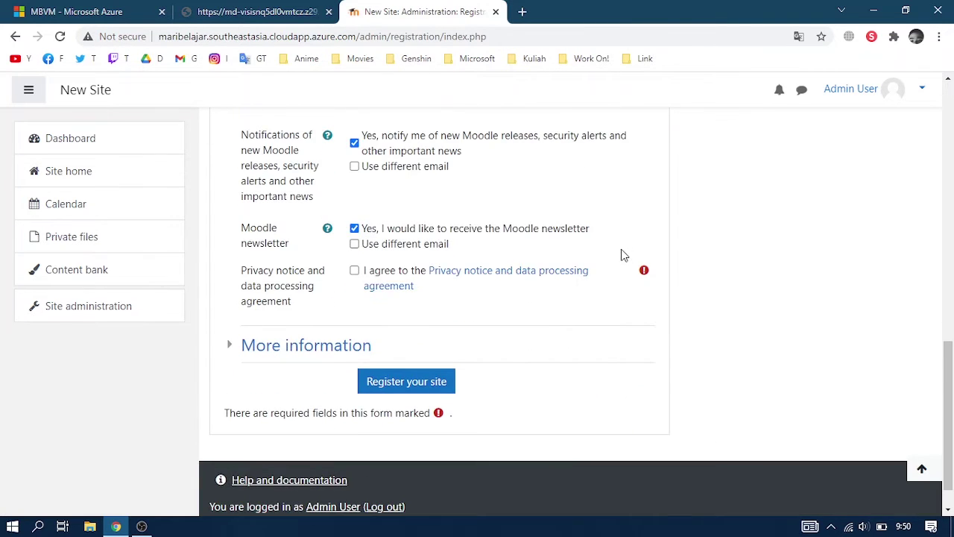
left_click(355, 271)
left_click(393, 384)
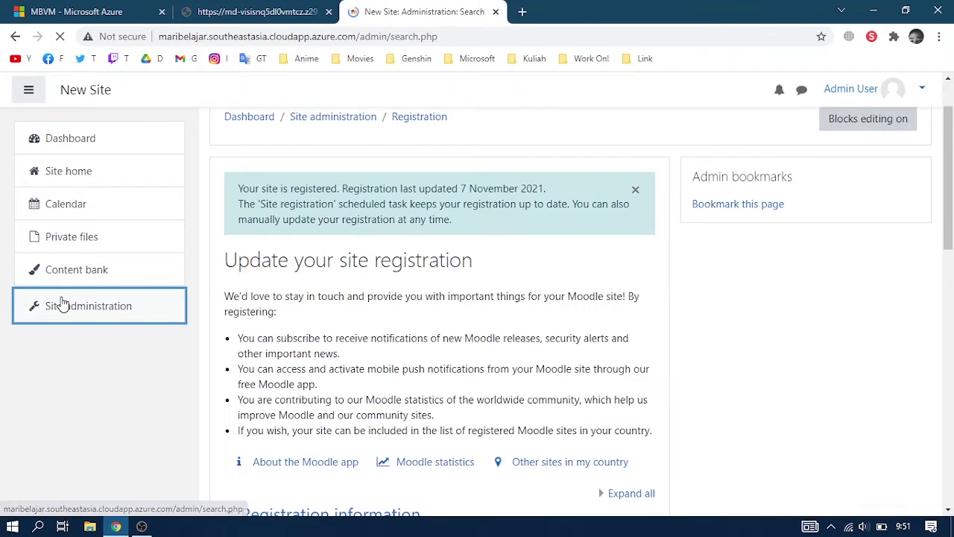
Open the Notifications and Registration admin pages in background tabs from Site administration.
scroll(483, 344, "down", 1)
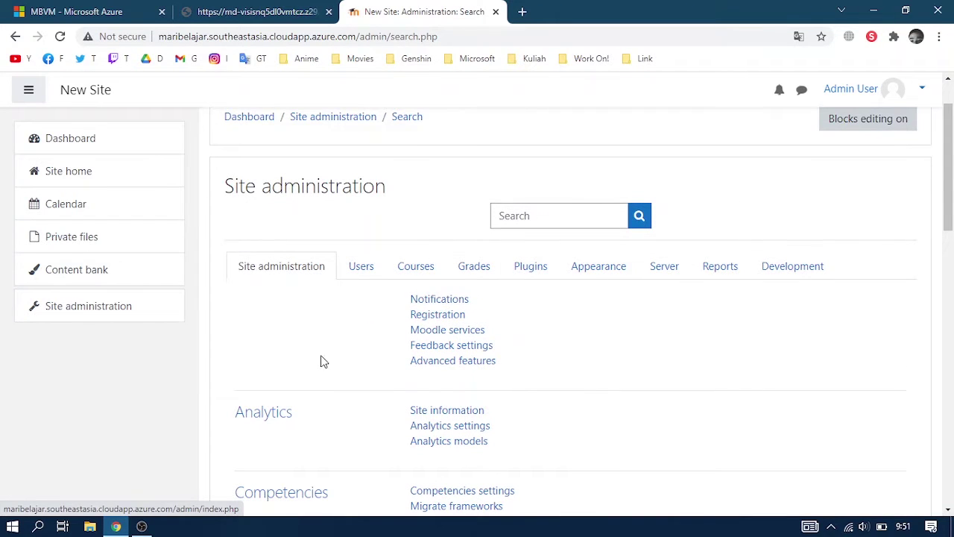
middle_click(448, 300)
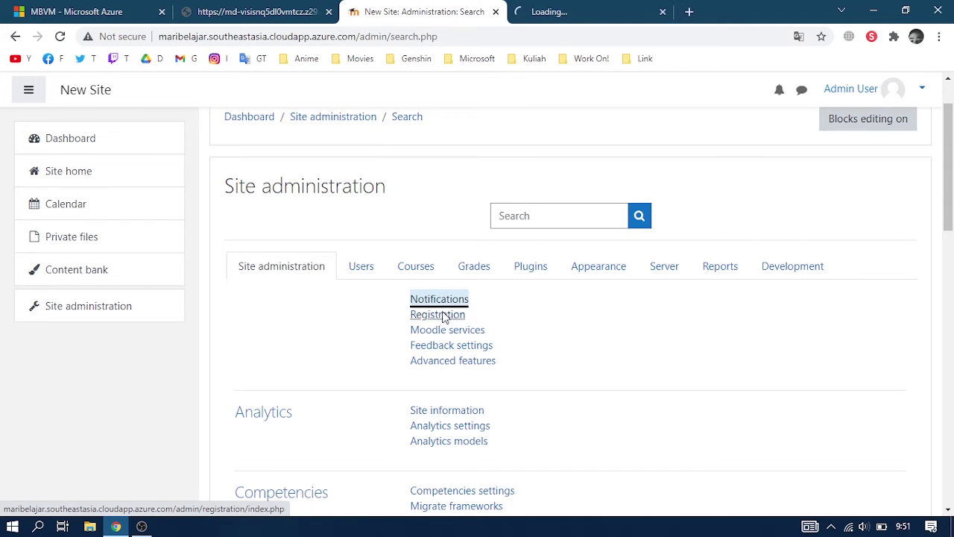